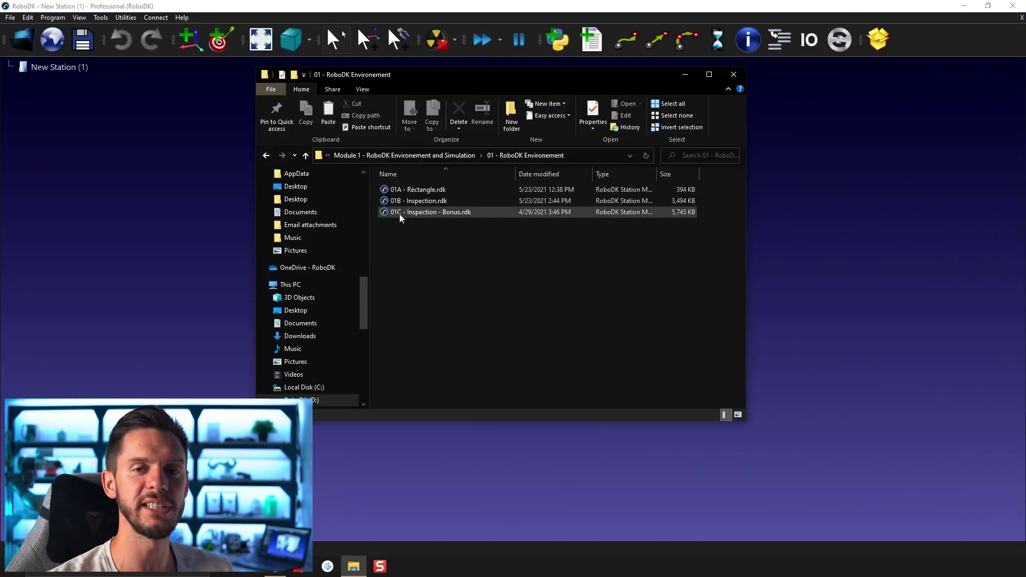
Open 01C - Inspection - Bonus.rdk and orbit around the UR10e, MetraSCAN-R 90 scanner and inspection object
{"action": "left_click_drag", "start_coordinate": [405, 217], "coordinate": [151, 243]}
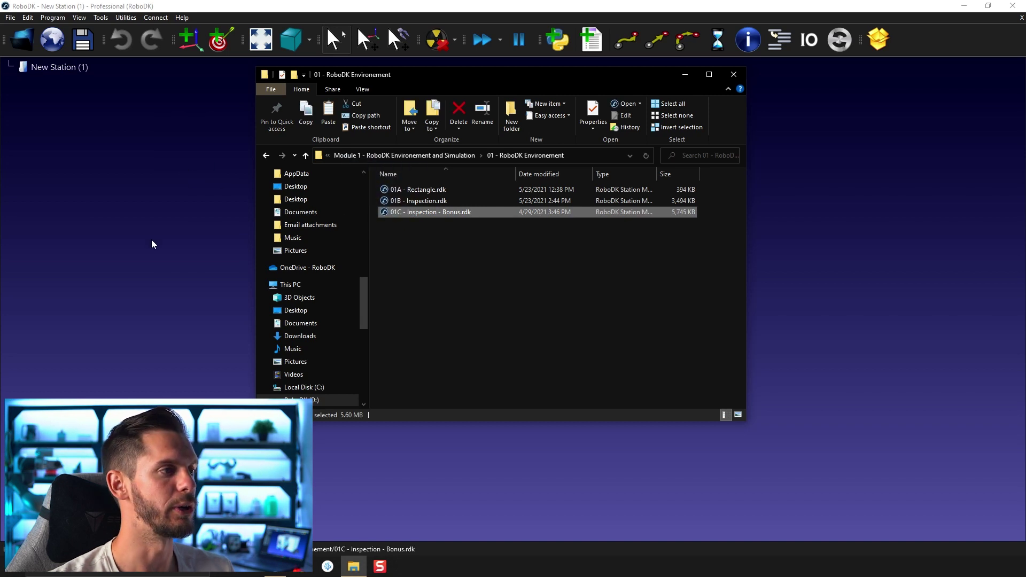
{"action": "left_click_drag", "start_coordinate": [322, 320], "coordinate": [292, 248]}
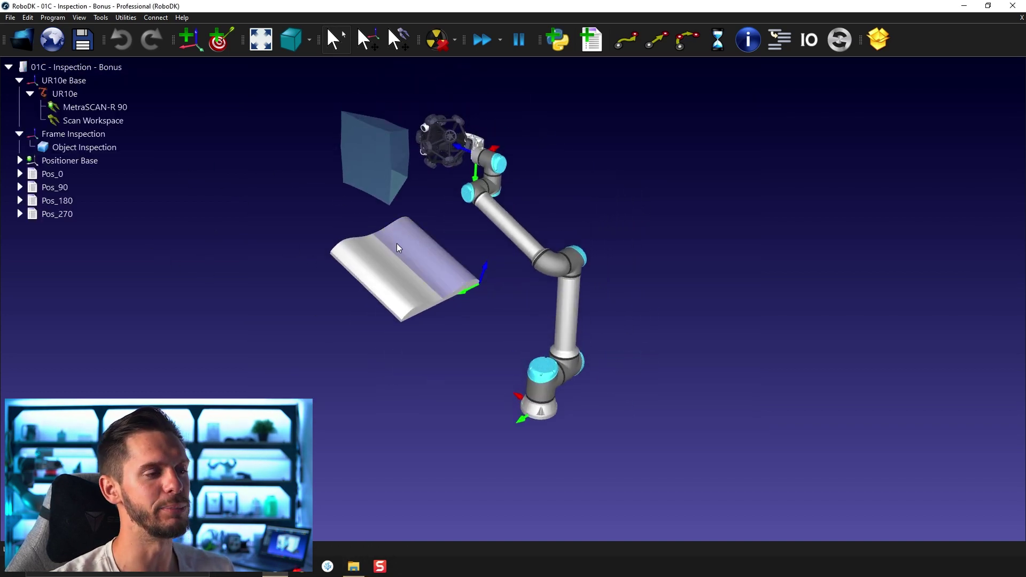
{"action": "left_click_drag", "start_coordinate": [355, 294], "coordinate": [307, 293]}
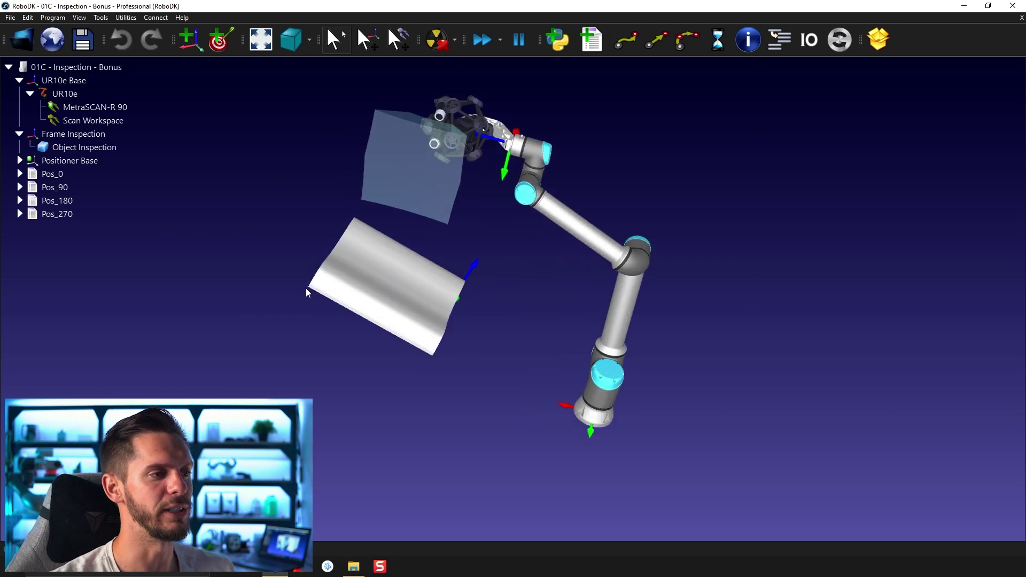
{"action": "scroll", "coordinate": [308, 293], "scroll_direction": "up", "scroll_amount": 3}
{"action": "scroll", "coordinate": [382, 199], "scroll_direction": "up", "scroll_amount": 1}
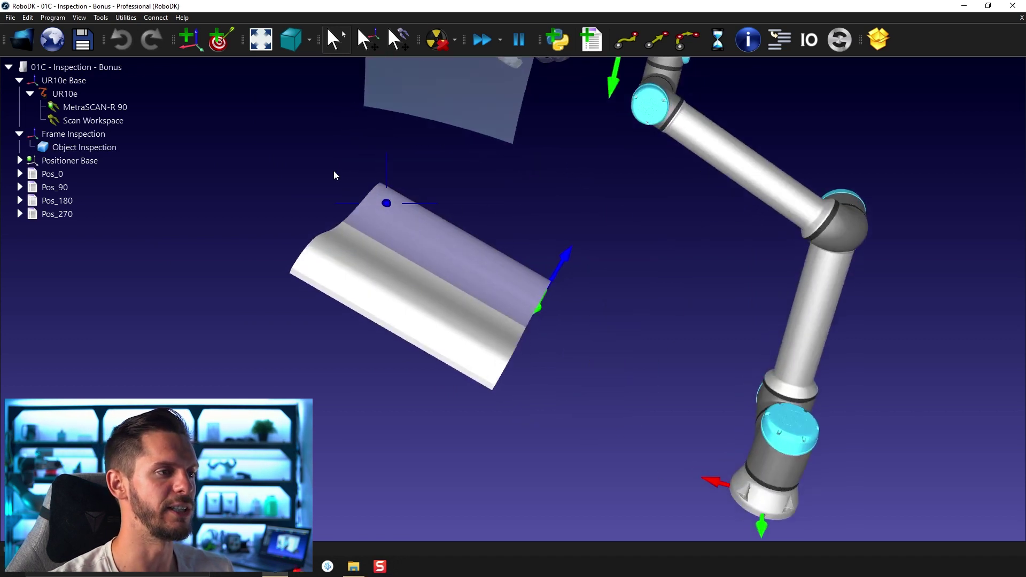
{"action": "left_click_drag", "start_coordinate": [336, 175], "coordinate": [307, 249]}
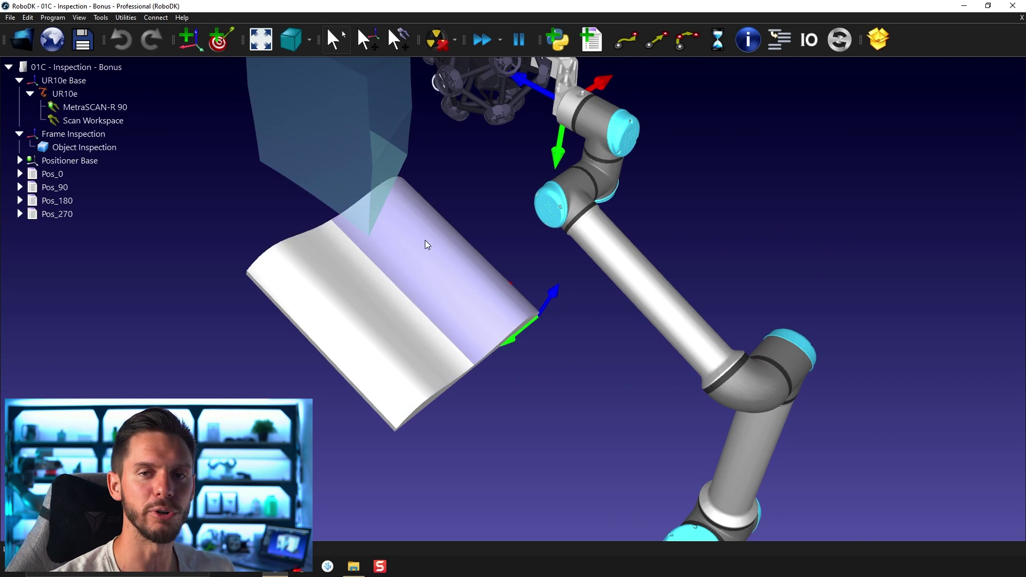
{"action": "mouse_move", "coordinate": [344, 316]}
{"action": "left_mouse_down"}
{"action": "mouse_move", "coordinate": [378, 298]}
{"action": "mouse_move", "coordinate": [408, 316]}
{"action": "mouse_move", "coordinate": [339, 300]}
{"action": "left_mouse_up"}
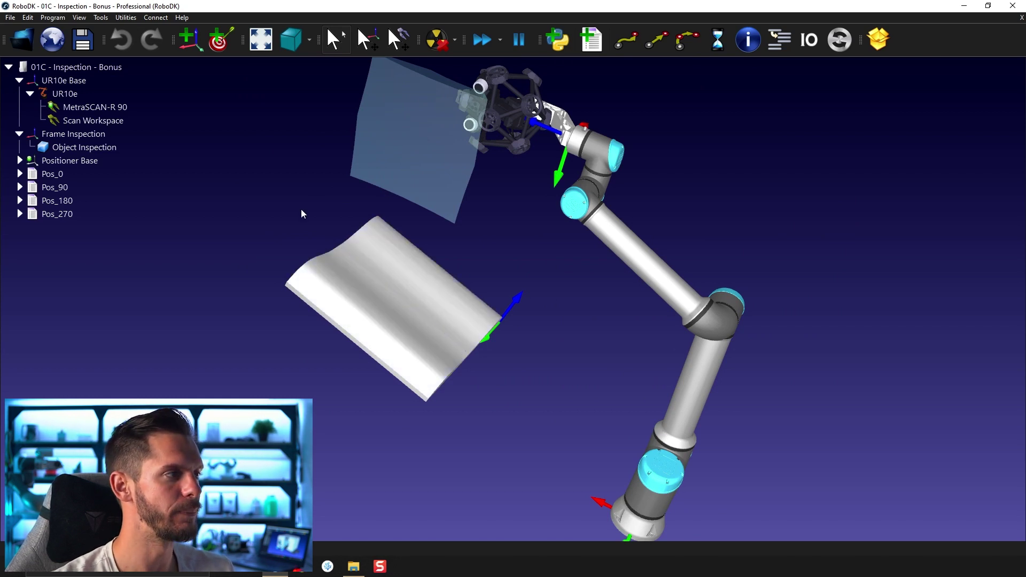
Hide the Object Inspection part
{"action": "right_click", "coordinate": [96, 136]}
{"action": "left_click", "coordinate": [81, 148]}
{"action": "right_click", "coordinate": [106, 149]}
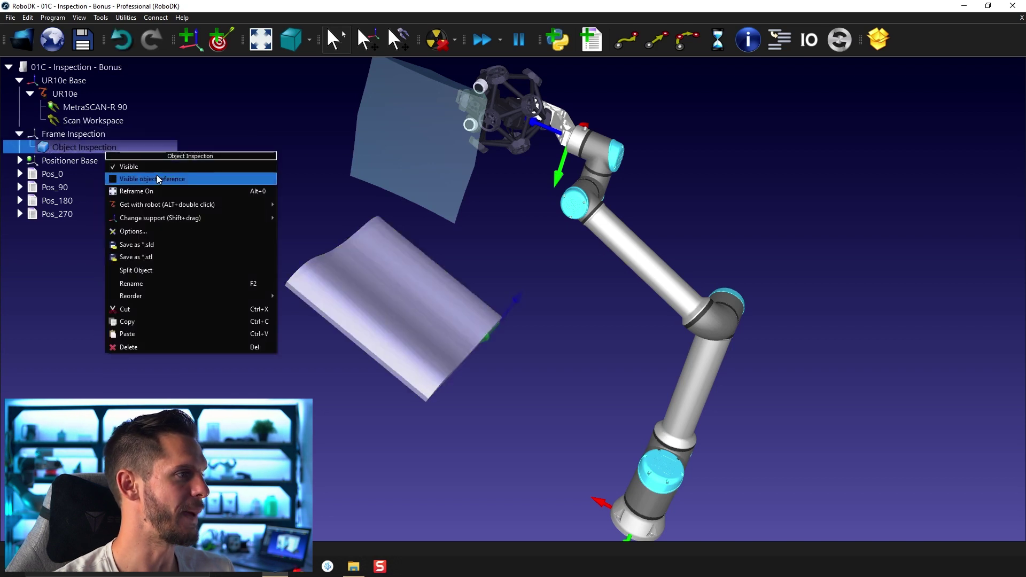
{"action": "left_click", "coordinate": [134, 164]}
{"action": "left_click", "coordinate": [269, 181]}
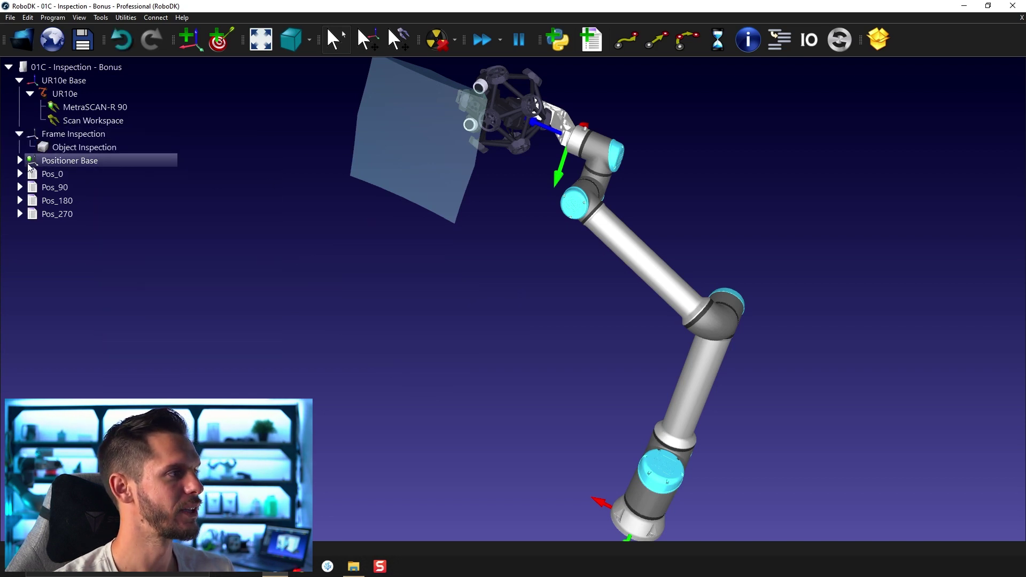
Expand Positioner Base and make the Transmission part visible, then orbit to face it
{"action": "left_click", "coordinate": [20, 161]}
{"action": "right_click", "coordinate": [59, 175]}
{"action": "left_click", "coordinate": [73, 188]}
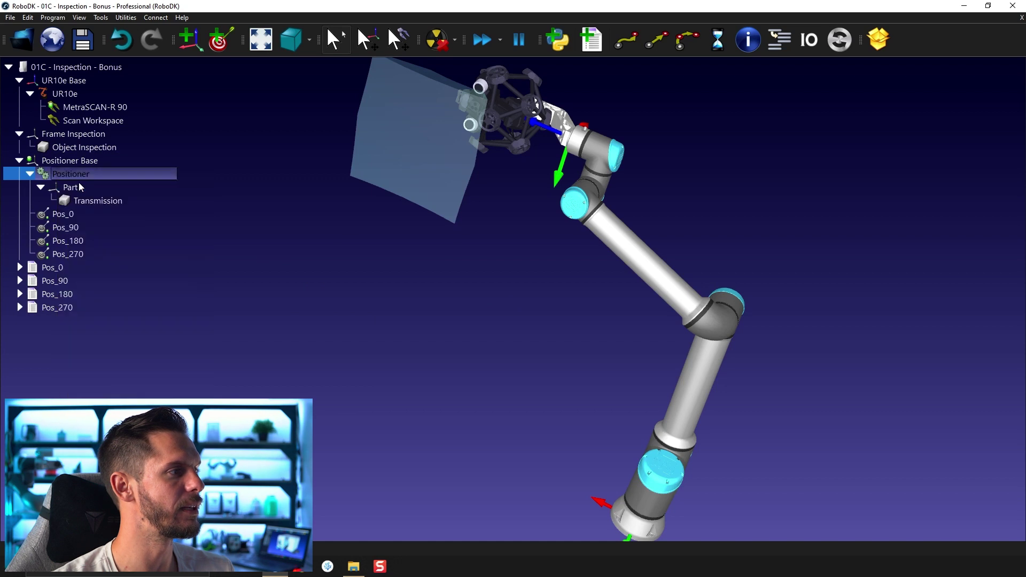
{"action": "right_click", "coordinate": [89, 201]}
{"action": "left_click", "coordinate": [99, 216]}
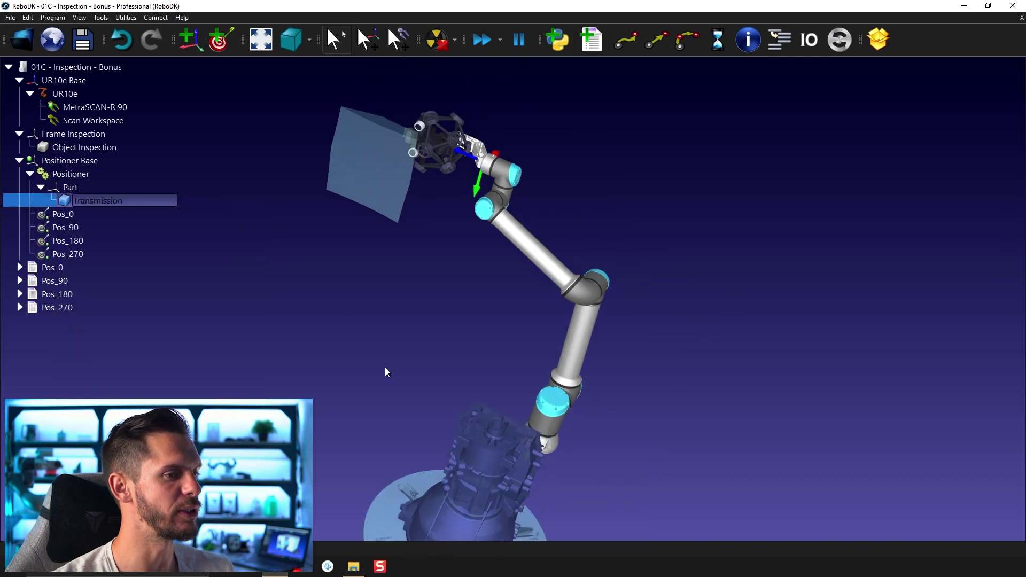
{"action": "mouse_move", "coordinate": [374, 291]}
{"action": "left_mouse_down"}
{"action": "mouse_move", "coordinate": [204, 280]}
{"action": "mouse_move", "coordinate": [291, 346]}
{"action": "left_mouse_up"}
{"action": "left_click", "coordinate": [291, 346]}
{"action": "mouse_move", "coordinate": [360, 337]}
{"action": "left_mouse_down"}
{"action": "mouse_move", "coordinate": [415, 310]}
{"action": "mouse_move", "coordinate": [424, 246]}
{"action": "mouse_move", "coordinate": [687, 162]}
{"action": "mouse_move", "coordinate": [722, 246]}
{"action": "mouse_move", "coordinate": [584, 176]}
{"action": "mouse_move", "coordinate": [484, 292]}
{"action": "mouse_move", "coordinate": [455, 303]}
{"action": "mouse_move", "coordinate": [461, 280]}
{"action": "mouse_move", "coordinate": [409, 267]}
{"action": "left_mouse_up"}
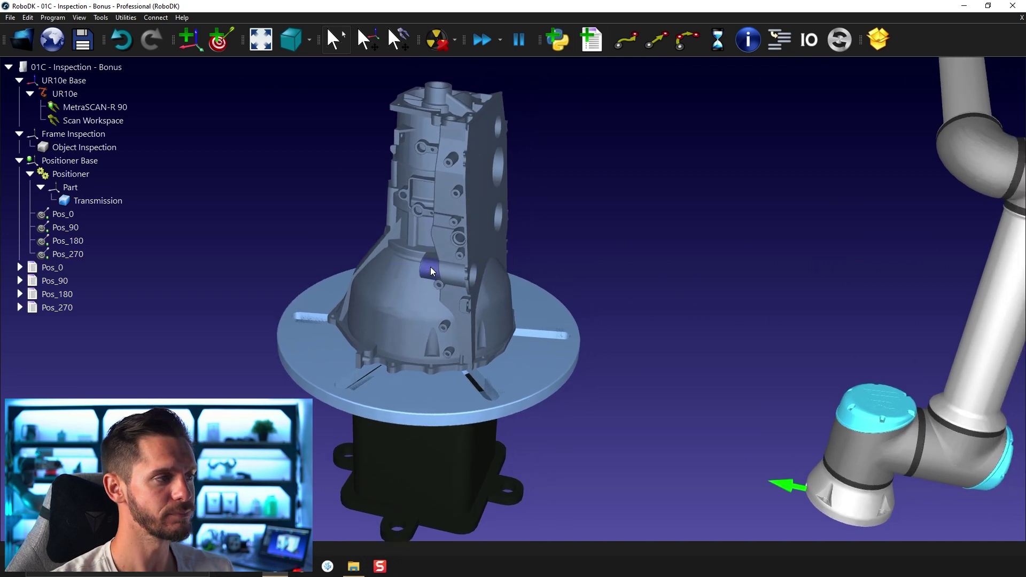
{"action": "scroll", "coordinate": [396, 163], "scroll_direction": "up", "scroll_amount": 5}
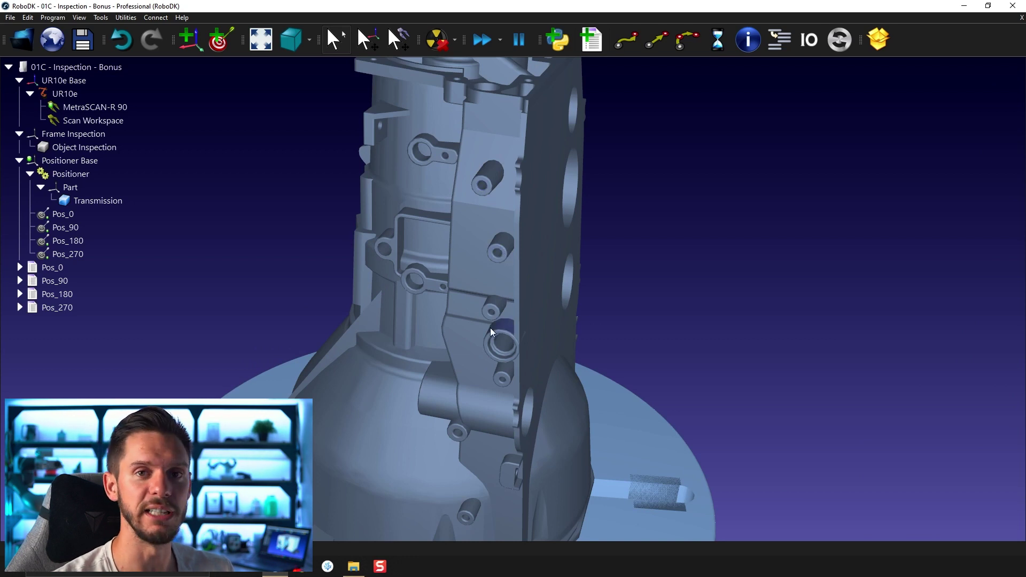
Start Teach Target(s) on Surface on the Transmission part and orbit to bring the robot into view
{"action": "left_click", "coordinate": [52, 13]}
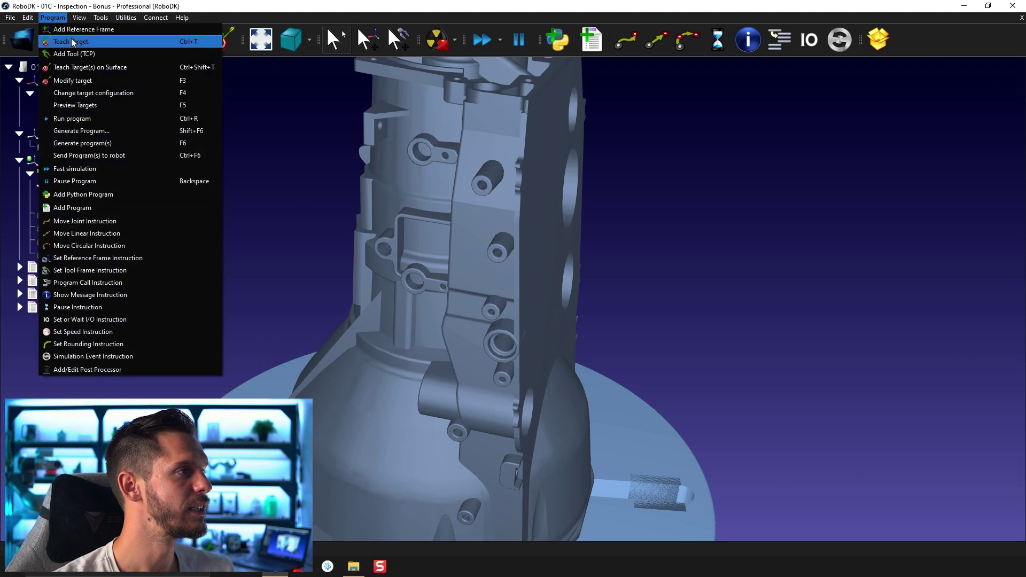
{"action": "left_click", "coordinate": [59, 64]}
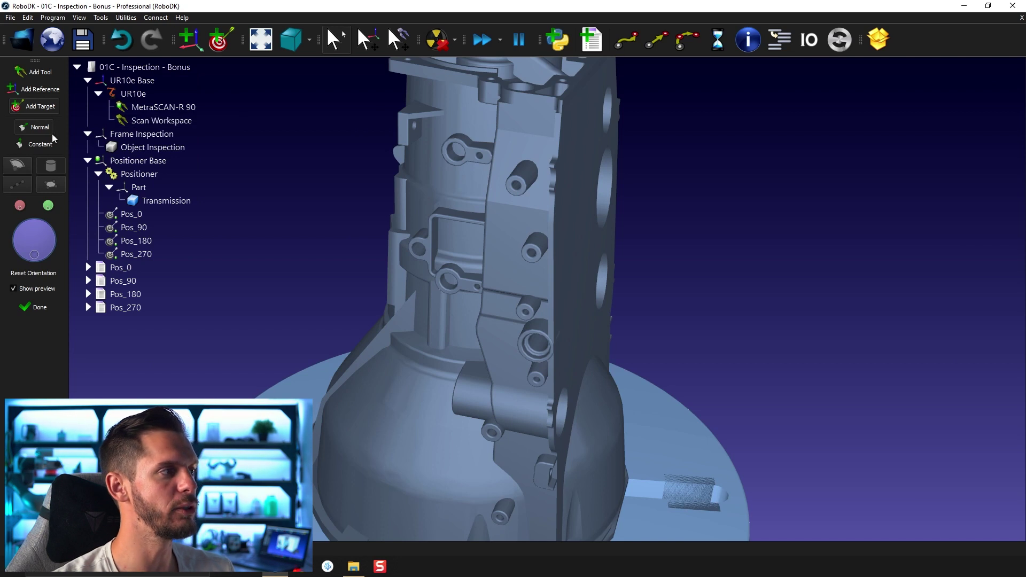
{"action": "left_click", "coordinate": [167, 200]}
{"action": "scroll", "coordinate": [282, 241], "scroll_direction": "down", "scroll_amount": 3}
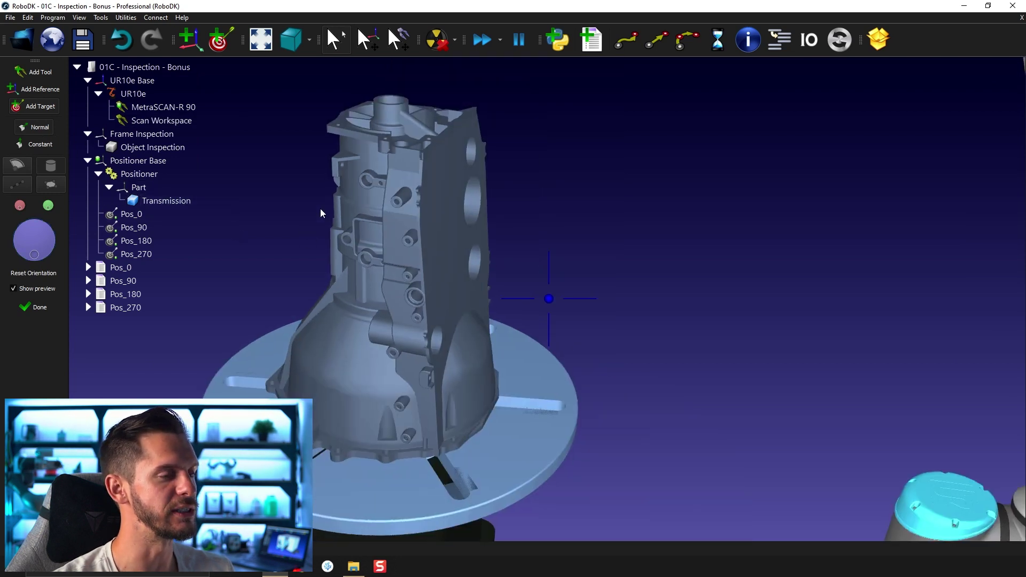
{"action": "left_click_drag", "start_coordinate": [258, 210], "coordinate": [600, 93]}
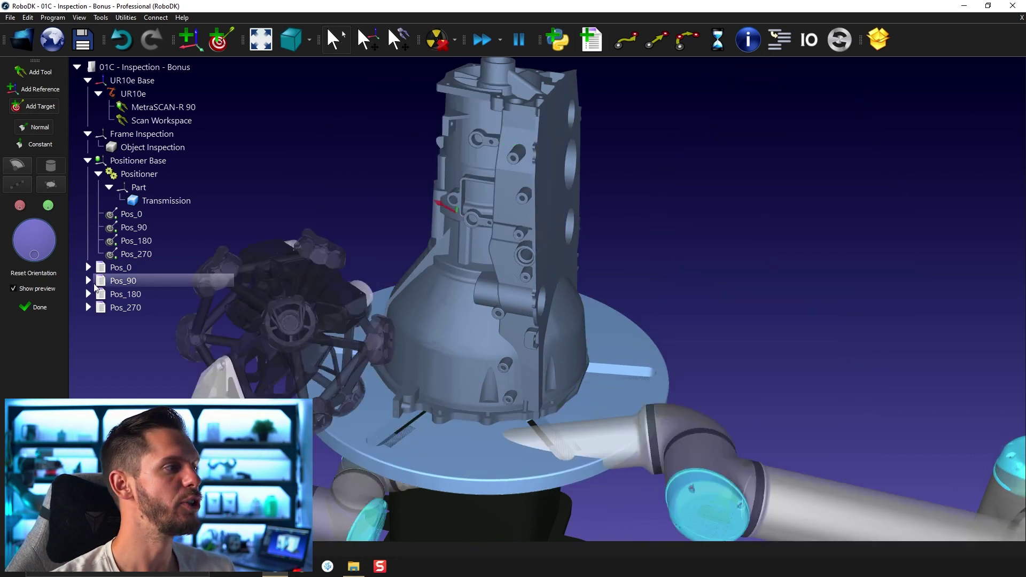
Finish surface teaching, then run the Pos_0, Pos_90, Pos_180 and Pos_270 rotation programs
{"action": "left_click", "coordinate": [37, 308]}
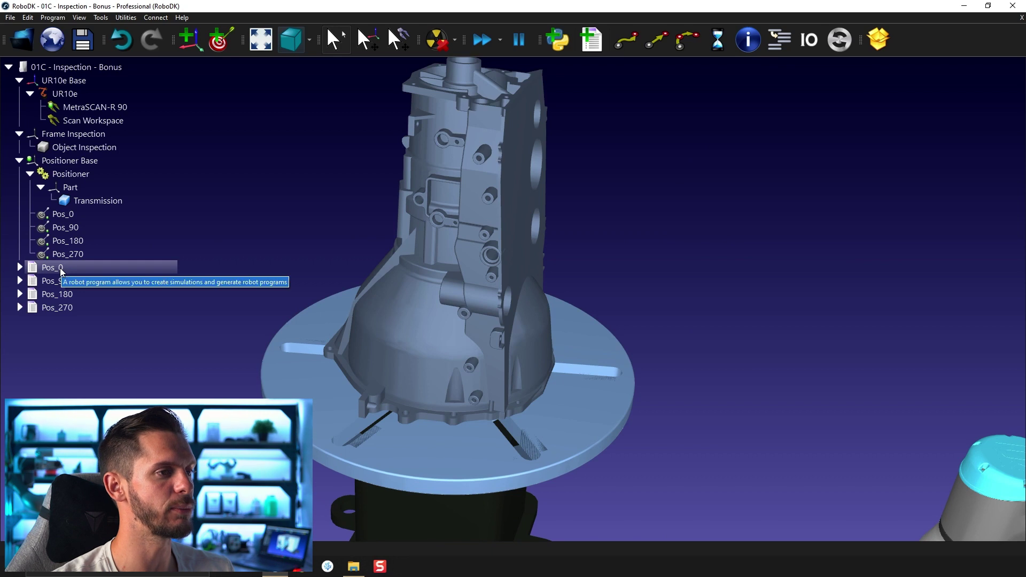
{"action": "double_click", "coordinate": [62, 269]}
{"action": "double_click", "coordinate": [59, 281]}
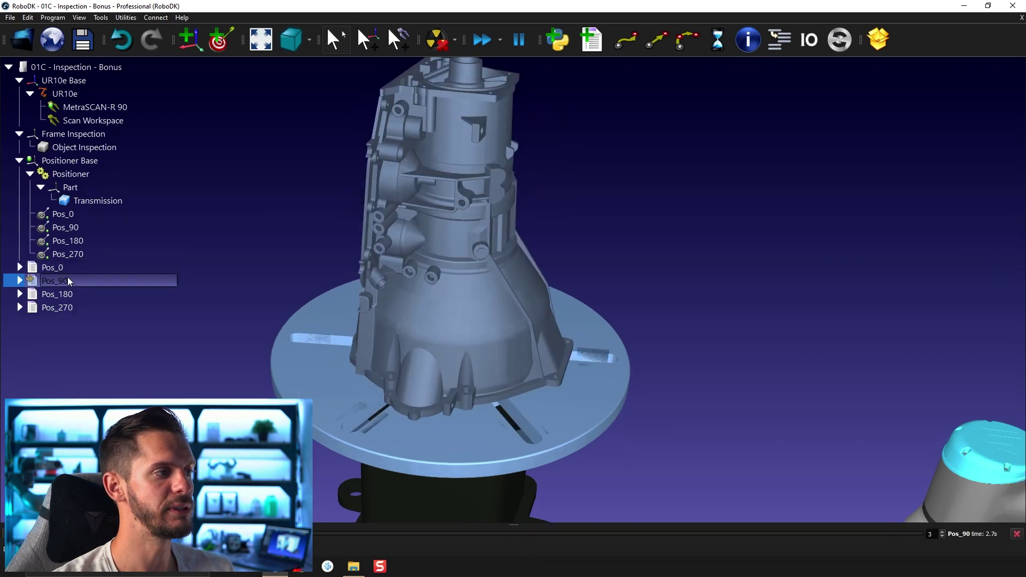
{"action": "double_click", "coordinate": [59, 295]}
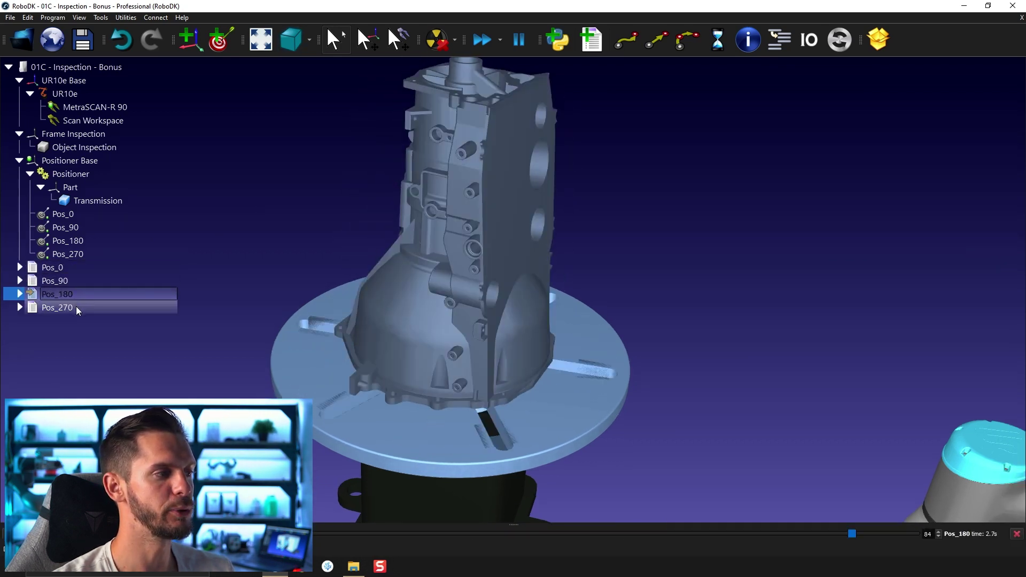
{"action": "double_click", "coordinate": [60, 308]}
{"action": "scroll", "coordinate": [297, 338], "scroll_direction": "down", "scroll_amount": 3}
{"action": "right_click_drag", "start_coordinate": [297, 339], "coordinate": [419, 307]}
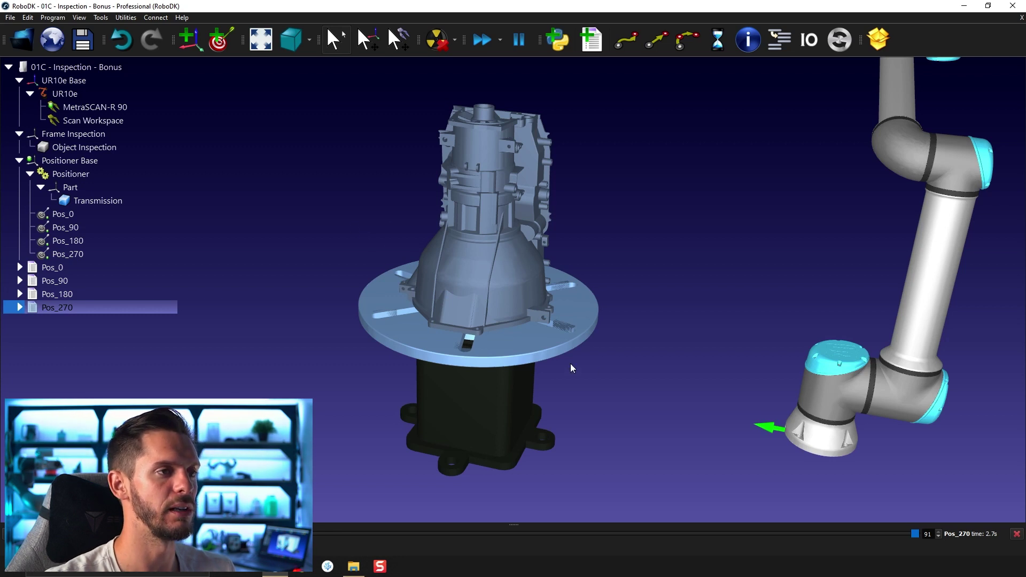
Rerun the Pos_180 program to turn the transmission to the 180° position
{"action": "left_click", "coordinate": [344, 213]}
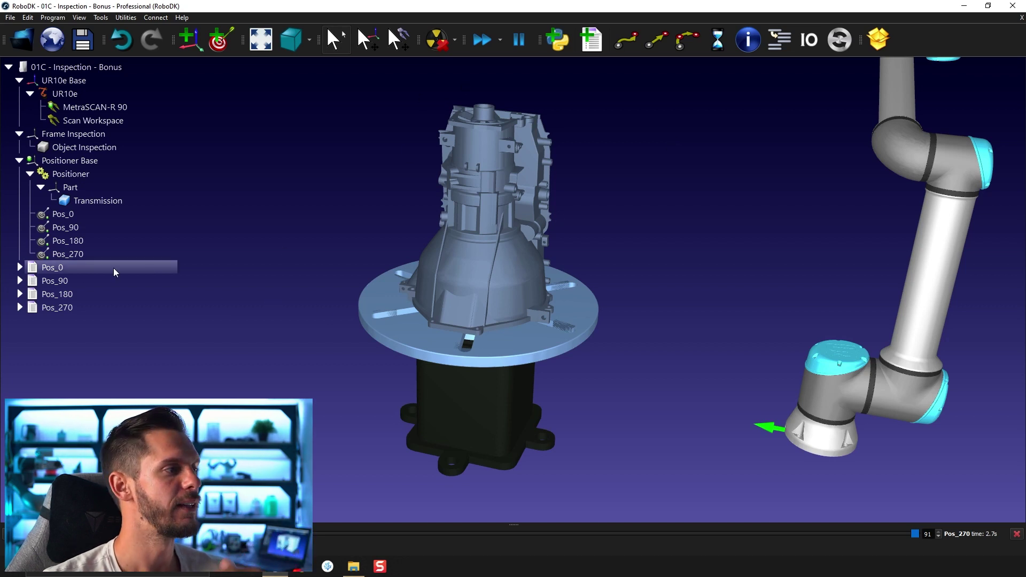
{"action": "double_click", "coordinate": [47, 293]}
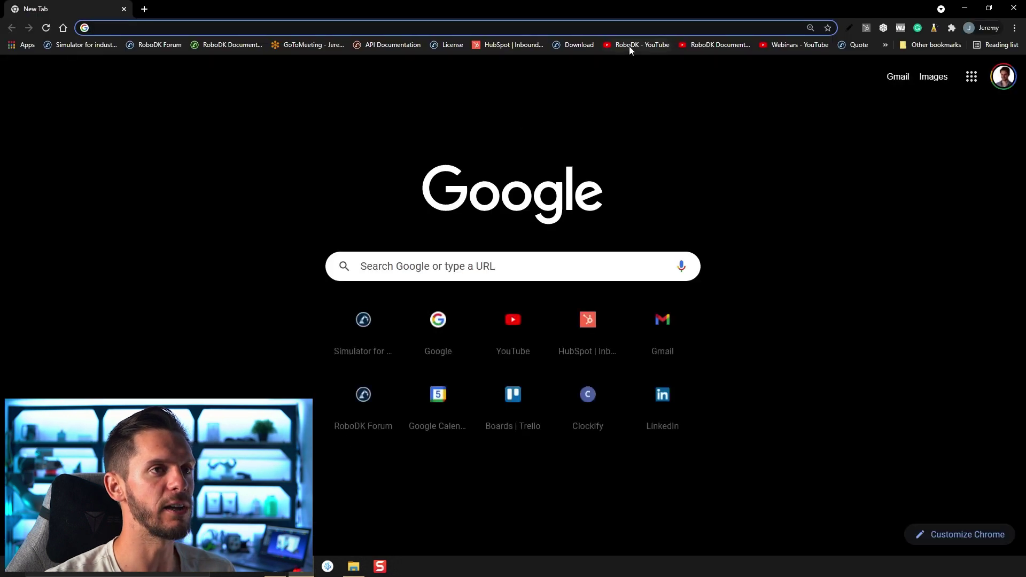
Open the RoboDK YouTube channel's Videos and then its Playlists
{"action": "left_click", "coordinate": [630, 46]}
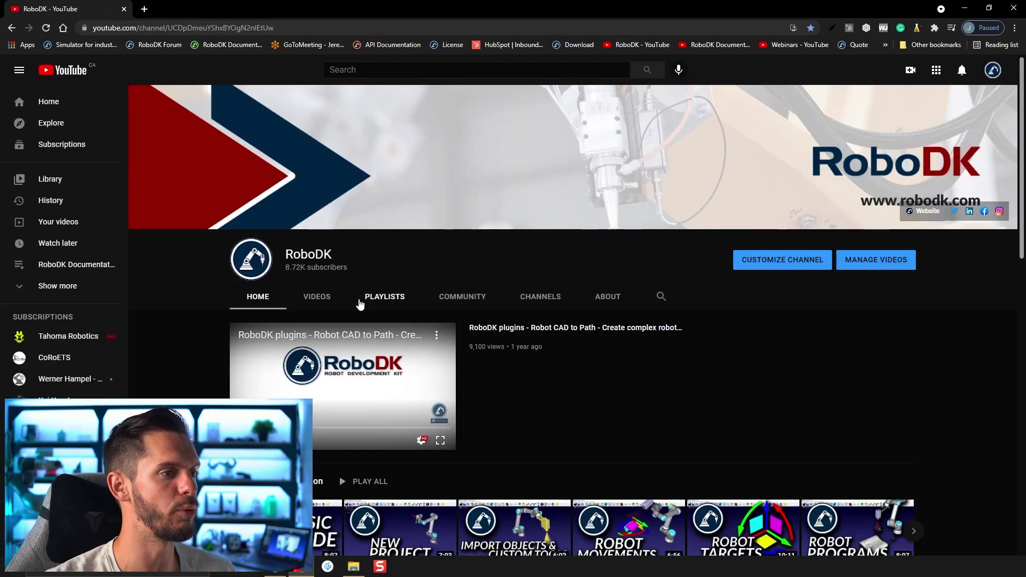
{"action": "left_click", "coordinate": [324, 300]}
{"action": "scroll", "coordinate": [326, 300], "scroll_direction": "down", "scroll_amount": 3}
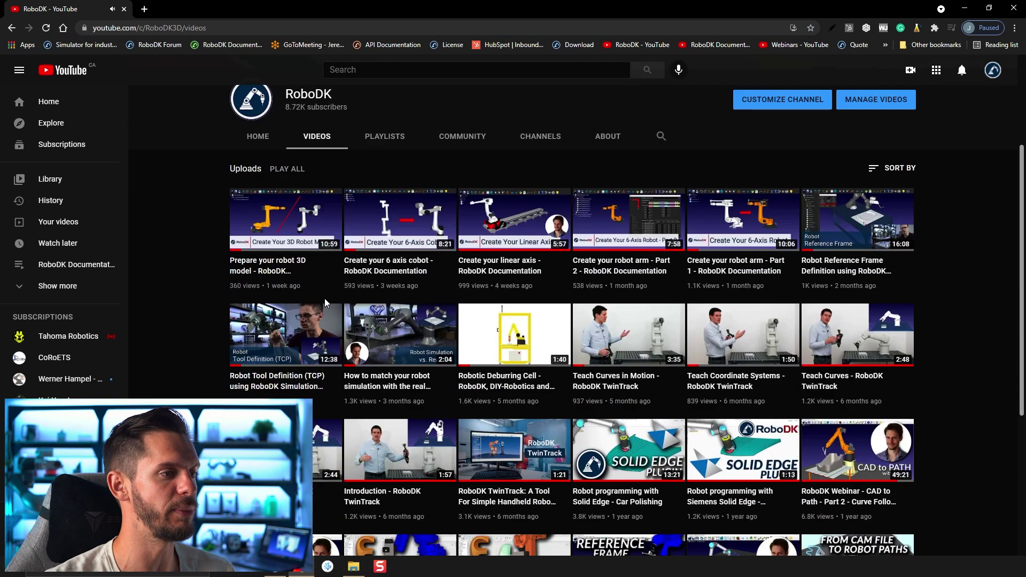
{"action": "left_click", "coordinate": [402, 138]}
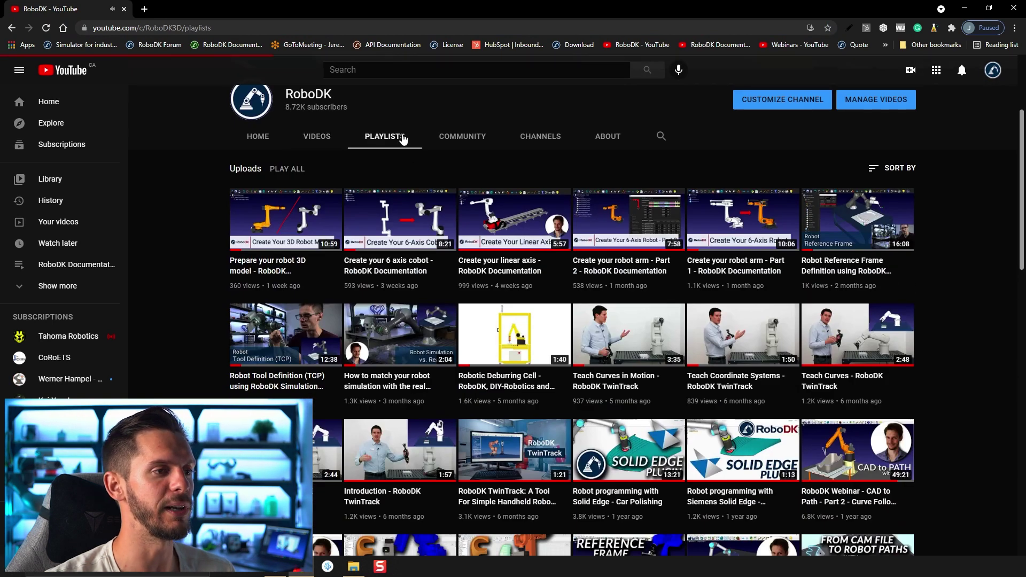
{"action": "scroll", "coordinate": [397, 165], "scroll_direction": "down", "scroll_amount": 4}
{"action": "scroll", "coordinate": [396, 166], "scroll_direction": "down", "scroll_amount": 1}
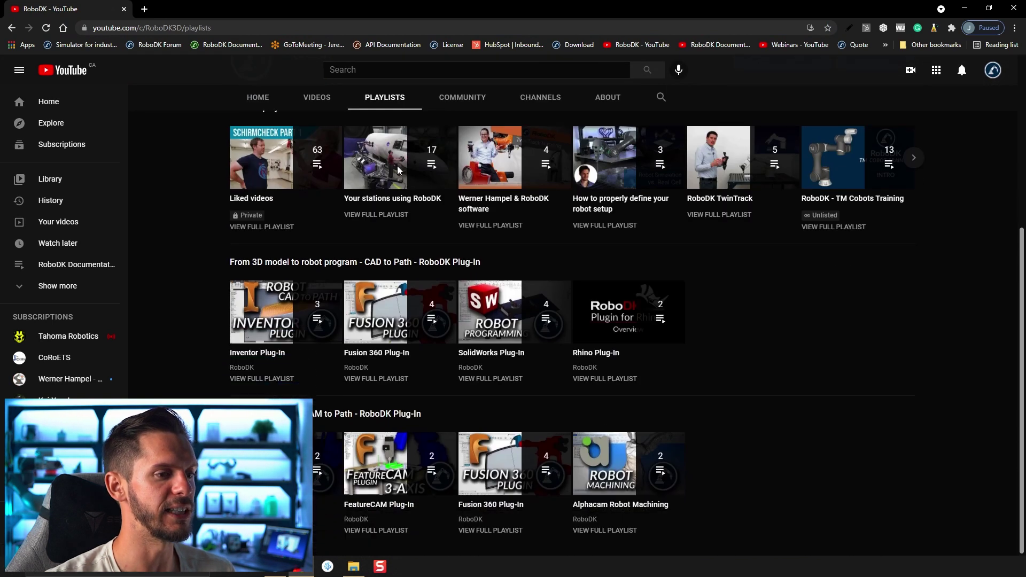
{"action": "scroll", "coordinate": [473, 275], "scroll_direction": "up", "scroll_amount": 1}
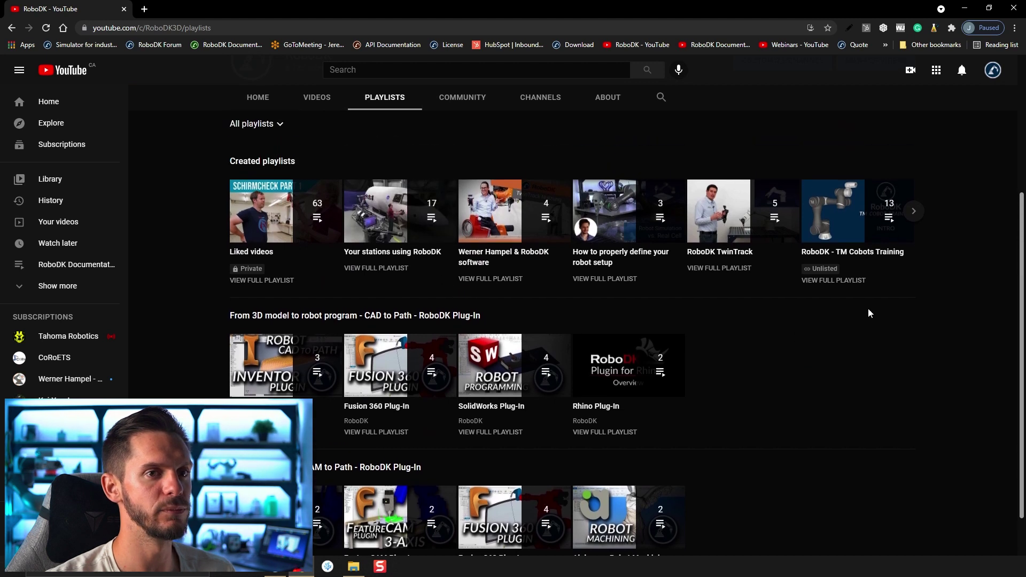
Open the Webinars playlist, then minimize Chrome to return to RoboDK
{"action": "left_click", "coordinate": [914, 211]}
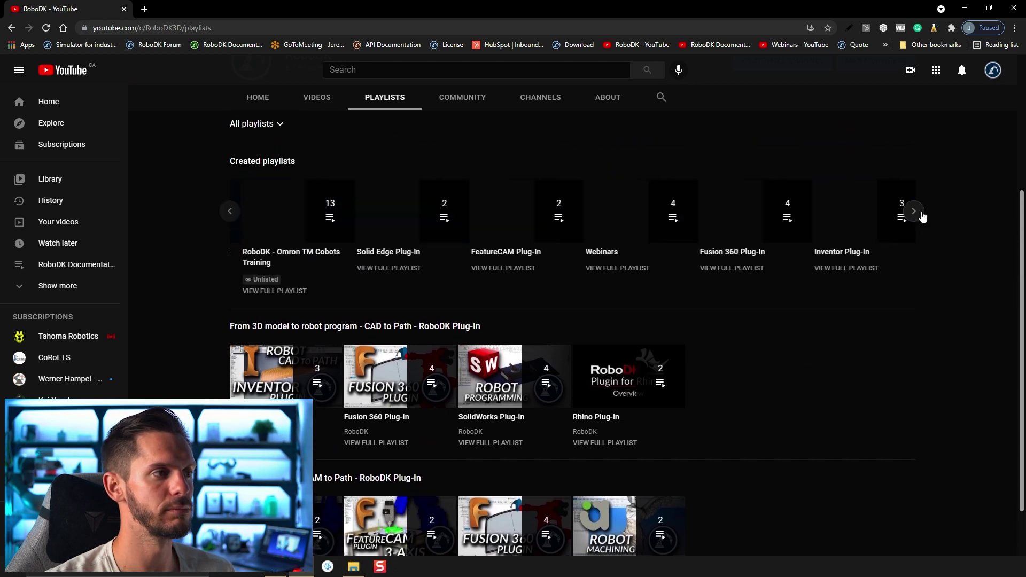
{"action": "left_click", "coordinate": [611, 210]}
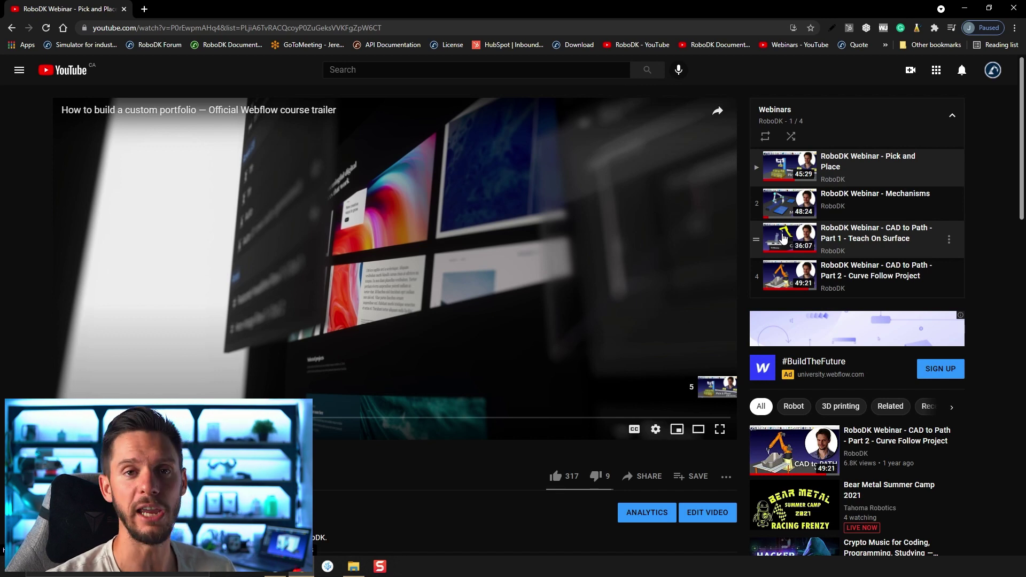
{"action": "left_click", "coordinate": [964, 8]}
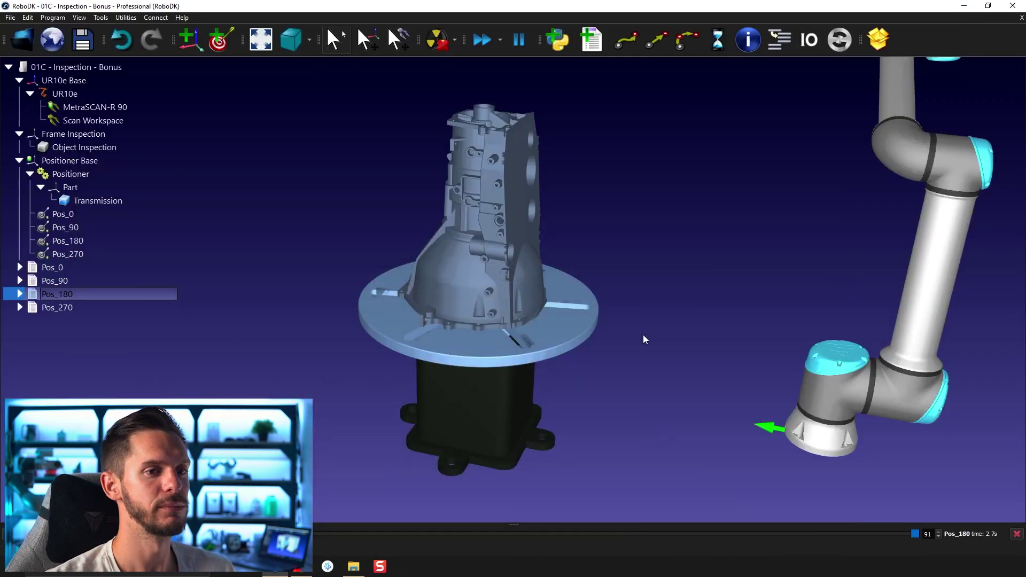